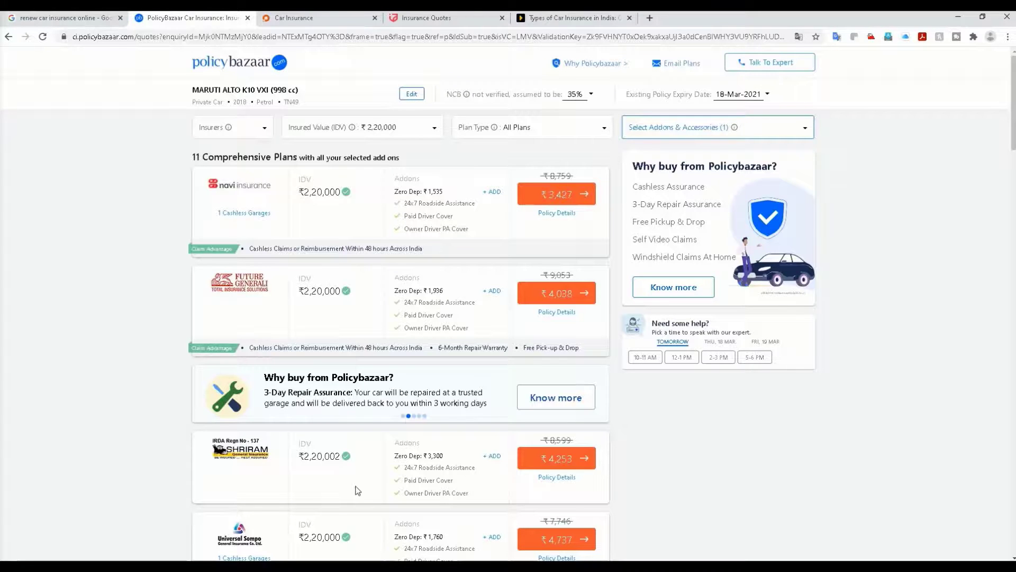
Compare the car insurance quotes on Coverfox and InsuranceDekho, and return to the Policybazaar quotes
click(324, 18)
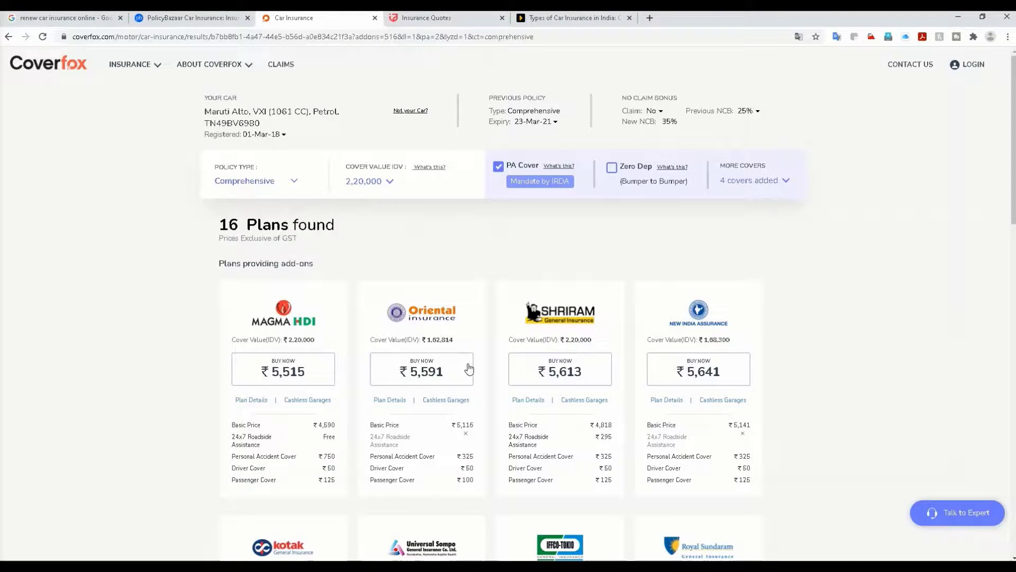
click(455, 20)
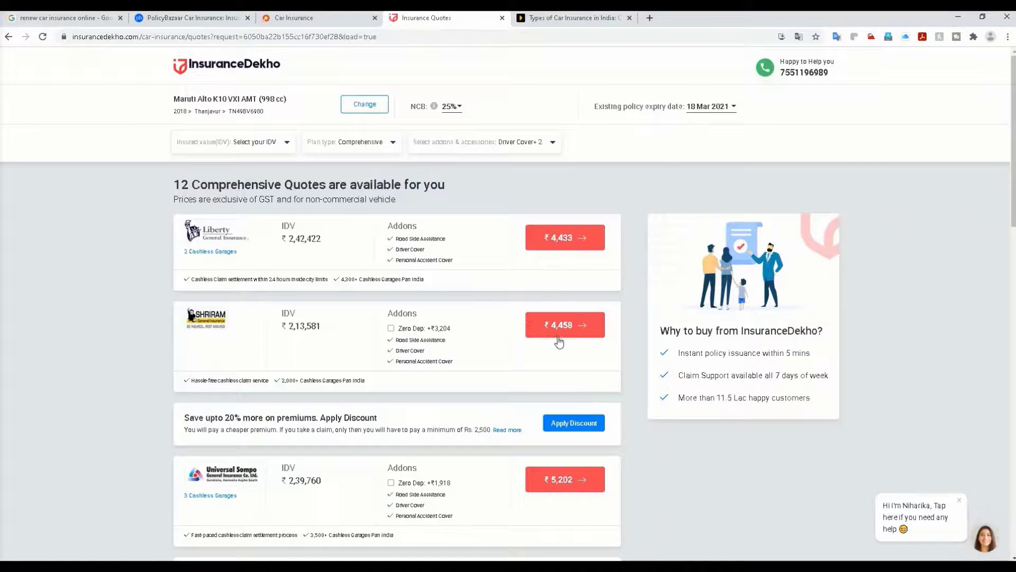
click(208, 18)
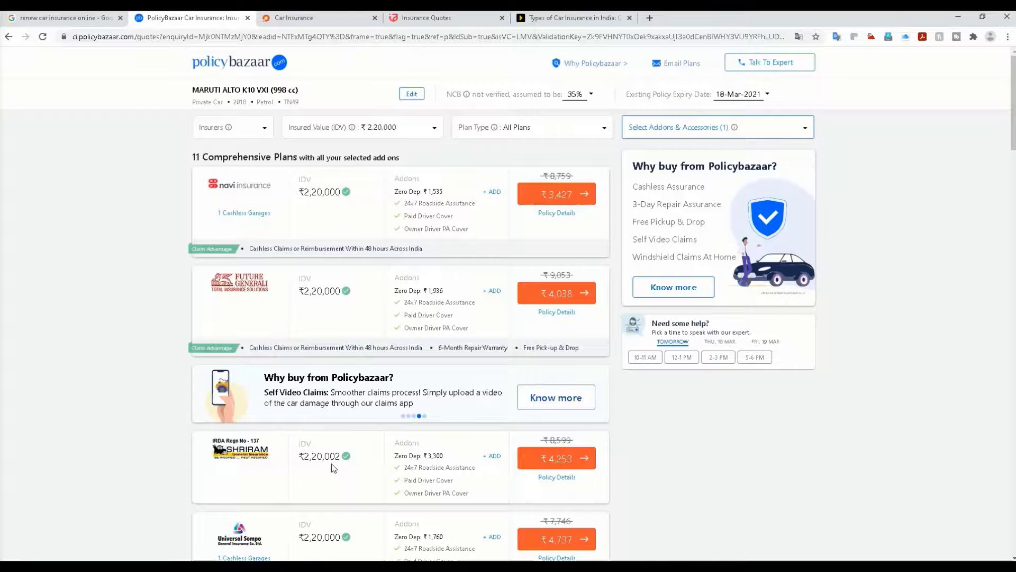
Choose the Shriram plan, declaring no existing Shriram policy, no claim made and an existing No Claim Bonus of 25%
click(556, 459)
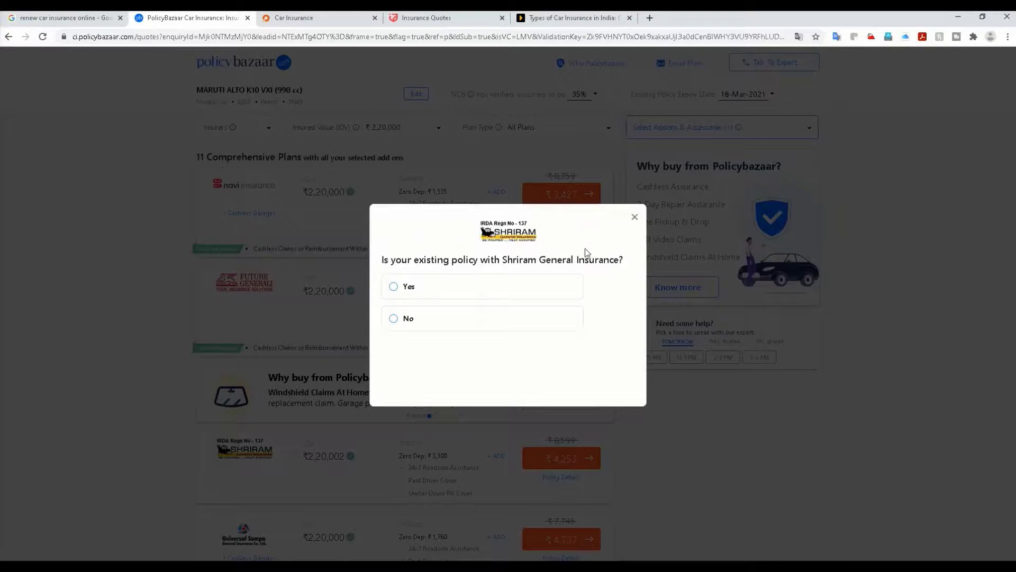
click(402, 319)
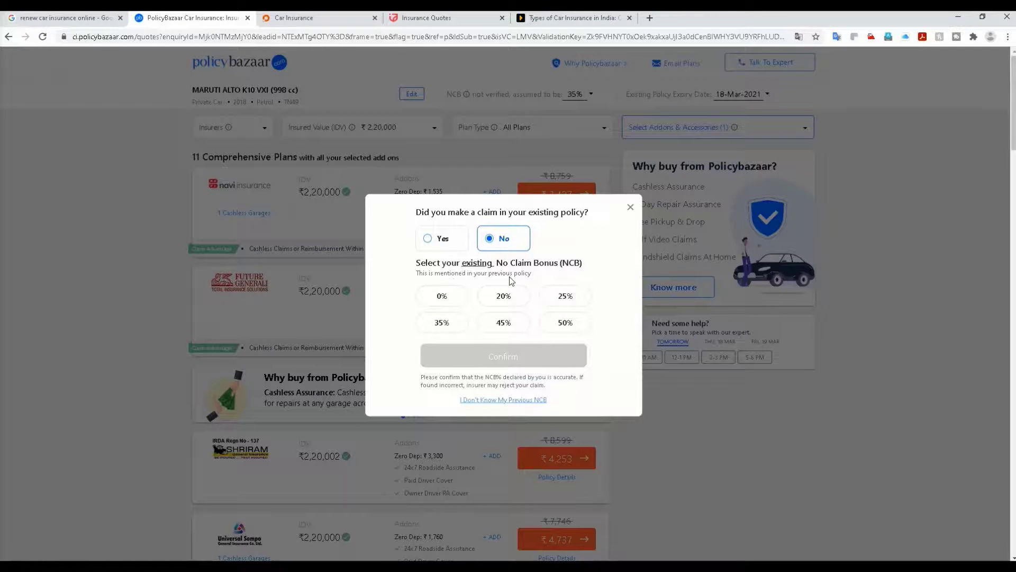
click(567, 296)
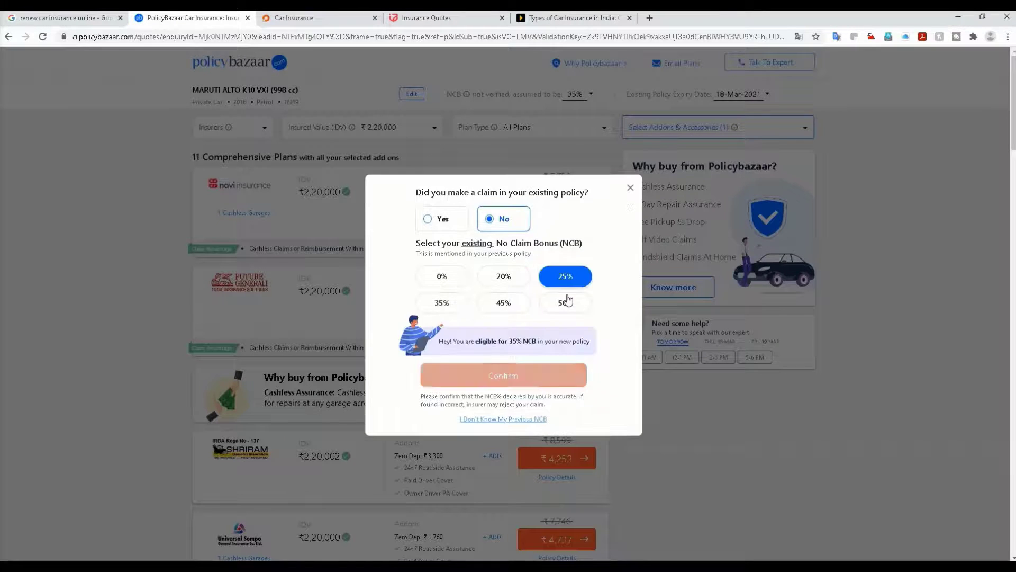
click(503, 377)
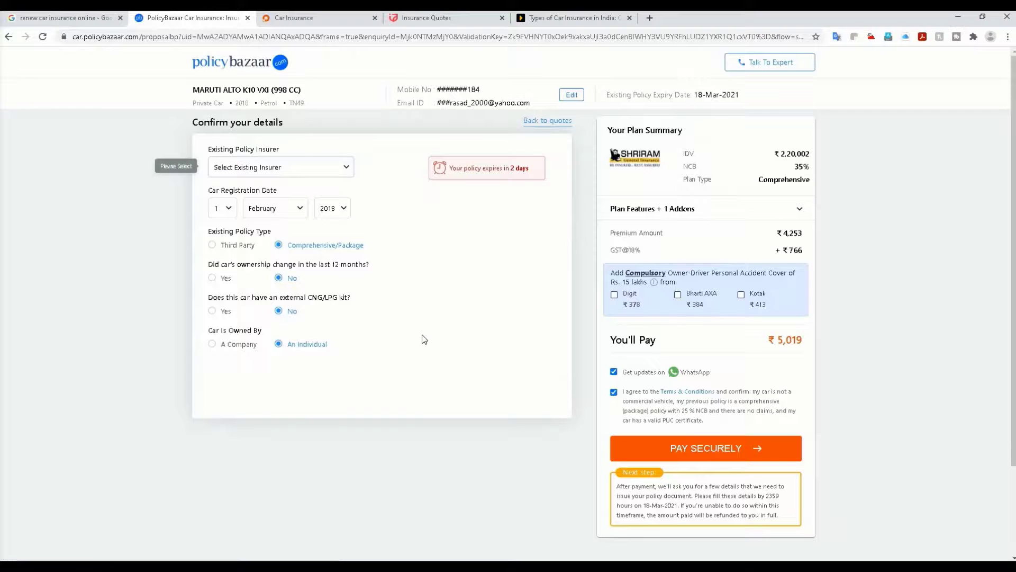
Set the existing policy insurer to Reliance in the details to confirm
scroll(421, 337, down, 1)
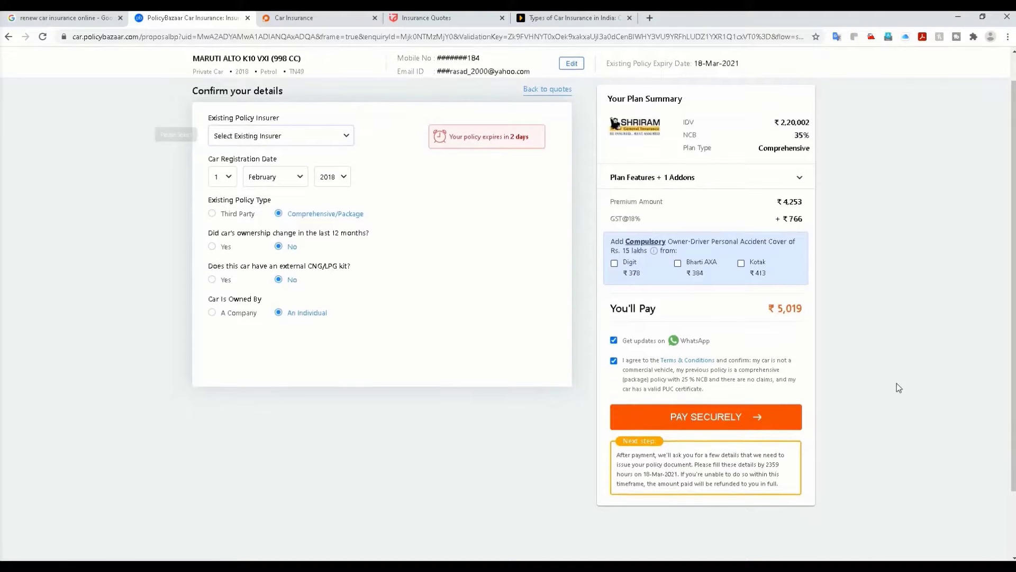
scroll(895, 370, up, 1)
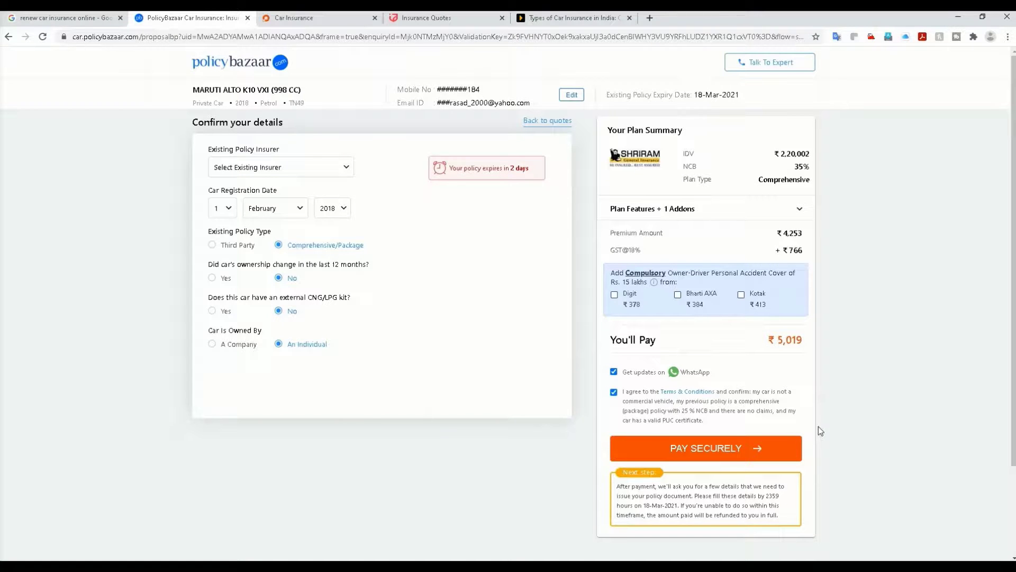
click(236, 169)
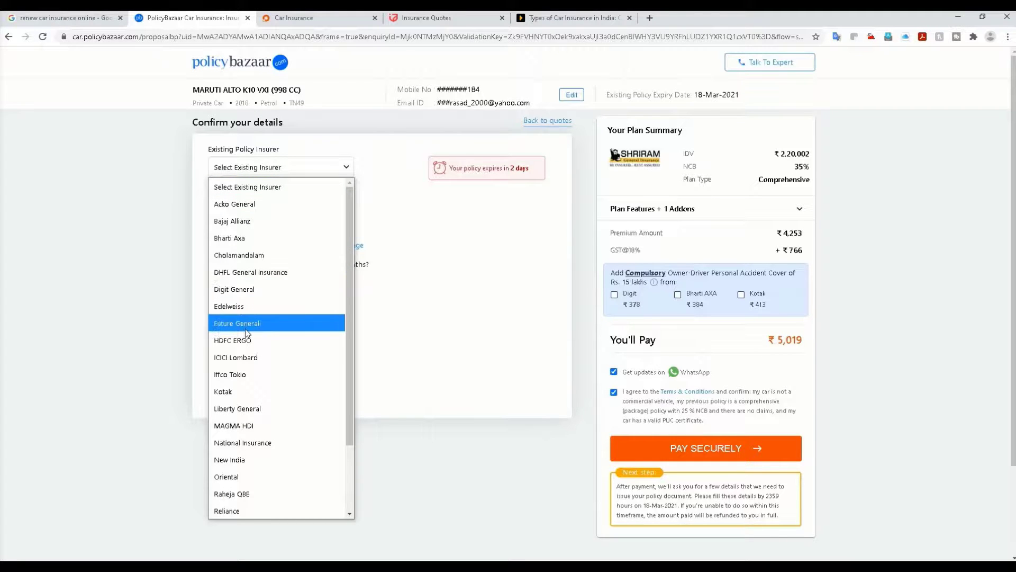
text(re)
scroll(224, 499, down, 3)
click(234, 433)
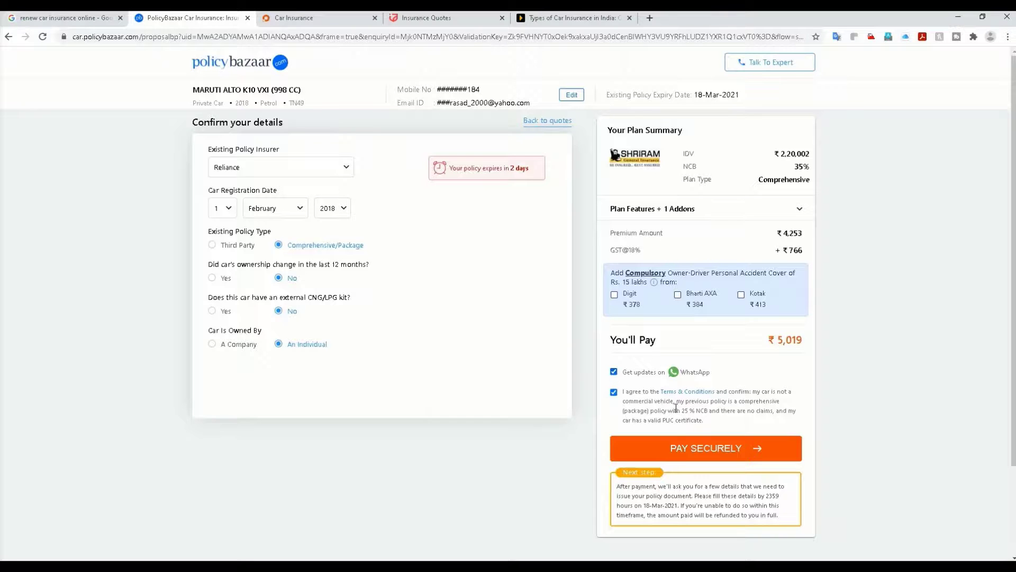
Proceed to secure payment for the Shriram plan without adding owner-driver personal accident cover
scroll(676, 426, down, 1)
click(695, 319)
scroll(629, 352, up, 1)
click(706, 450)
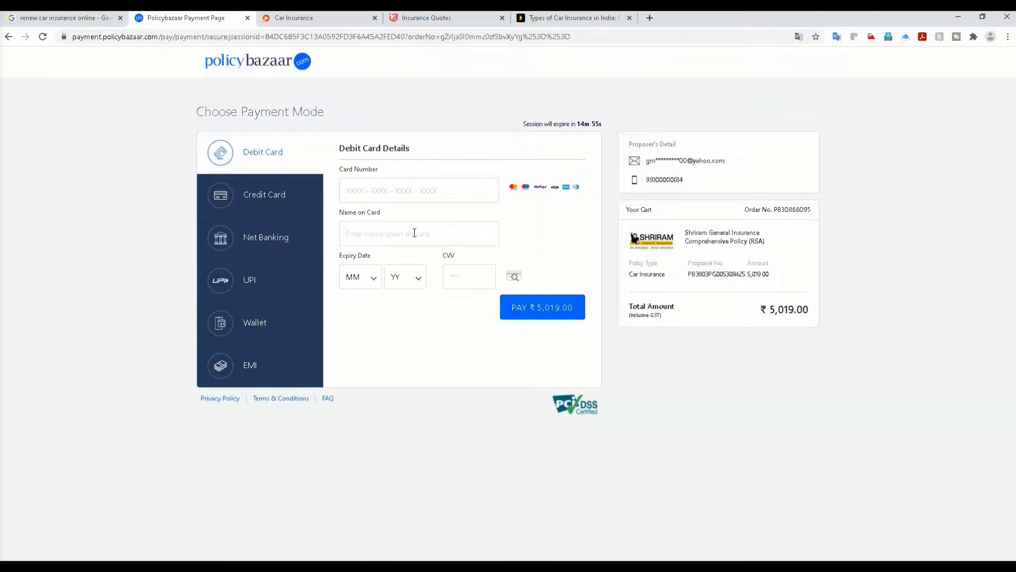
Review the plans and prices listed on Coverfox
click(315, 17)
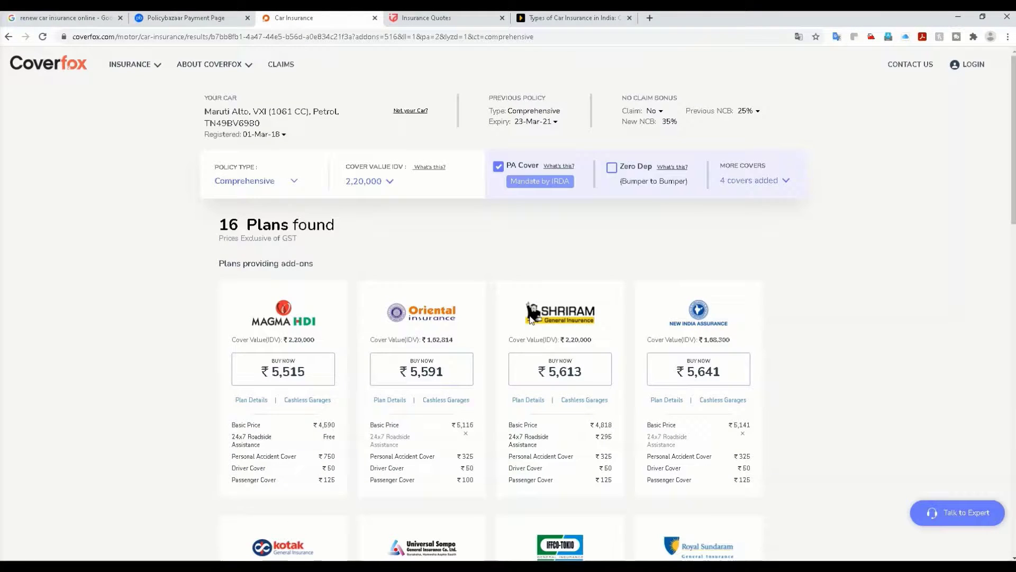
scroll(531, 316, down, 3)
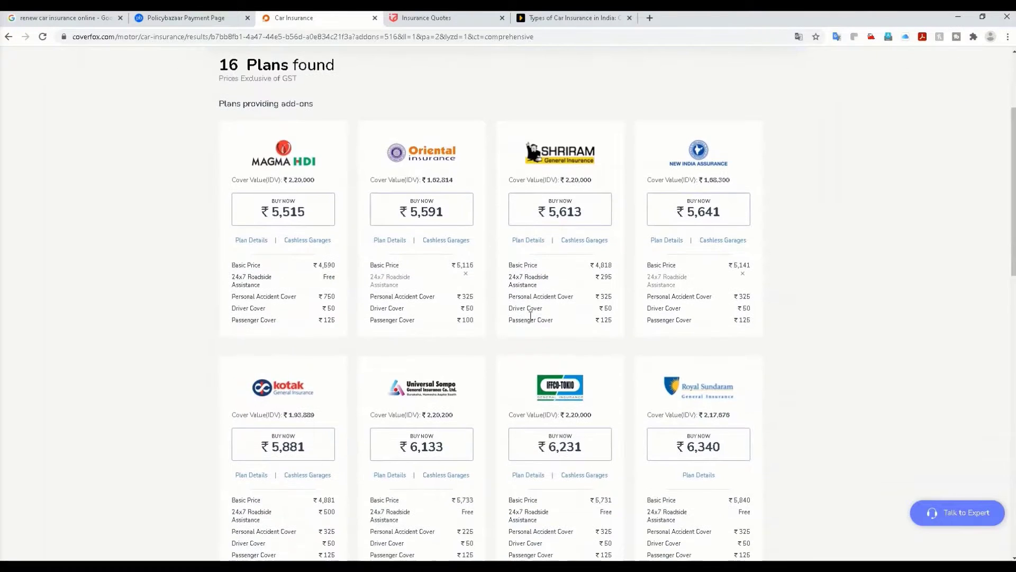
scroll(530, 318, up, 2)
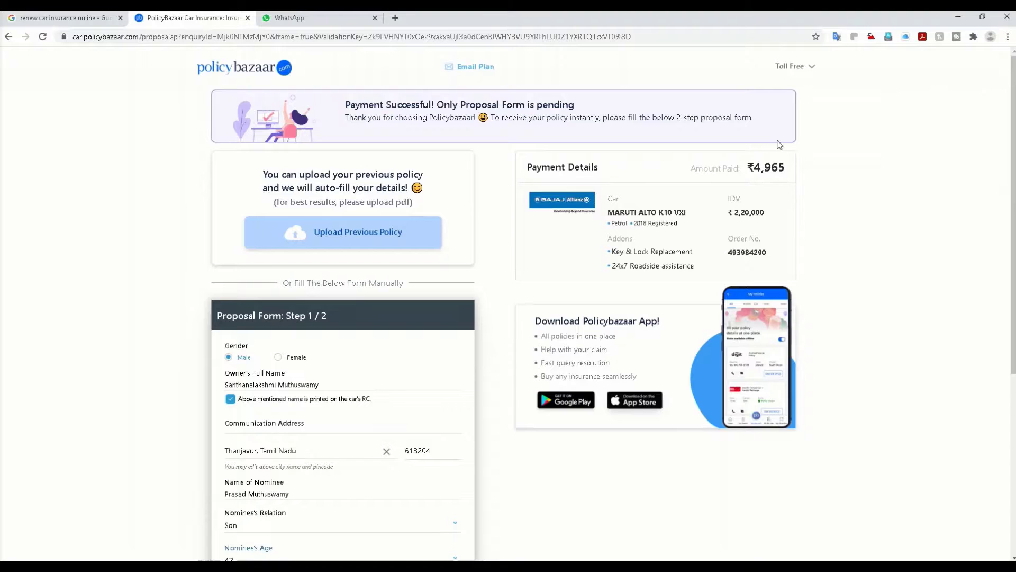
Enter the owner's communication address in the first part of the proposal form and continue to its second part
scroll(427, 231, down, 1)
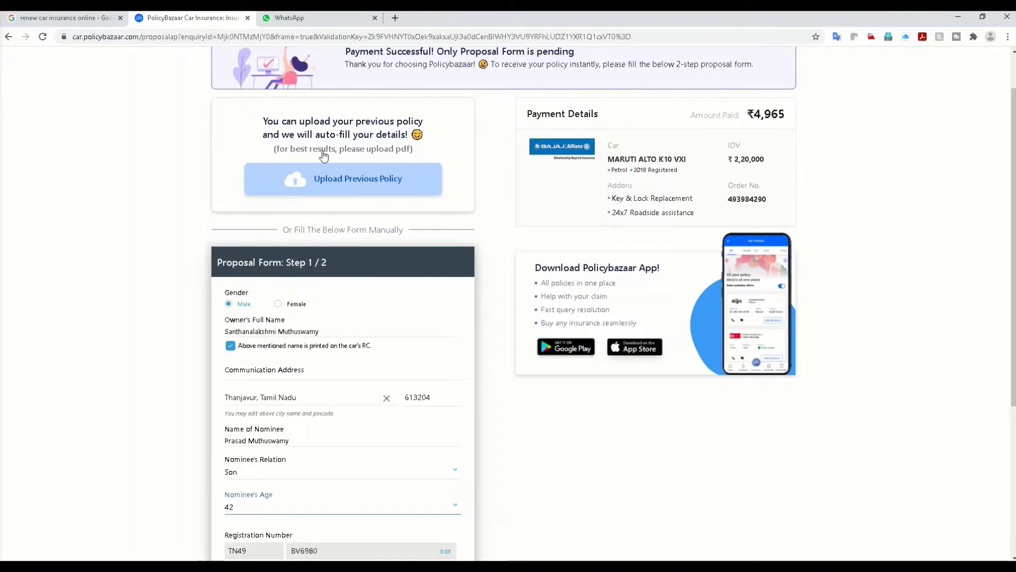
scroll(347, 288, down, 1)
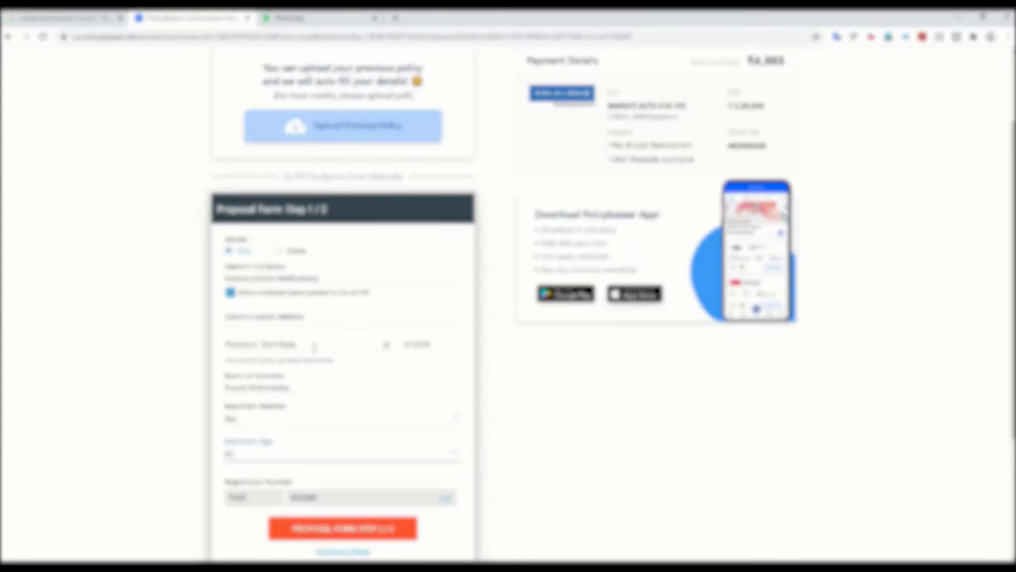
scroll(314, 347, down, 1)
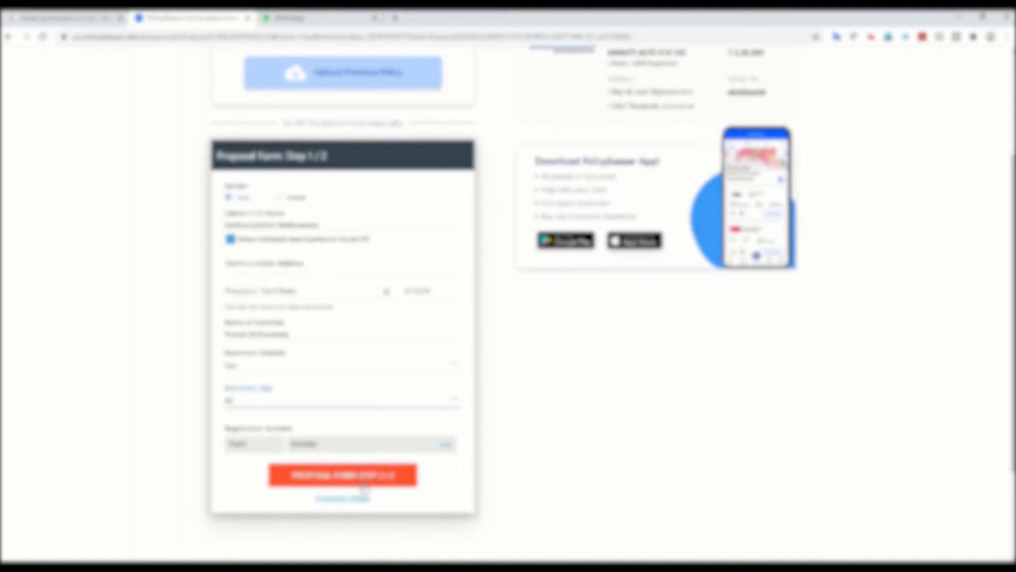
click(413, 479)
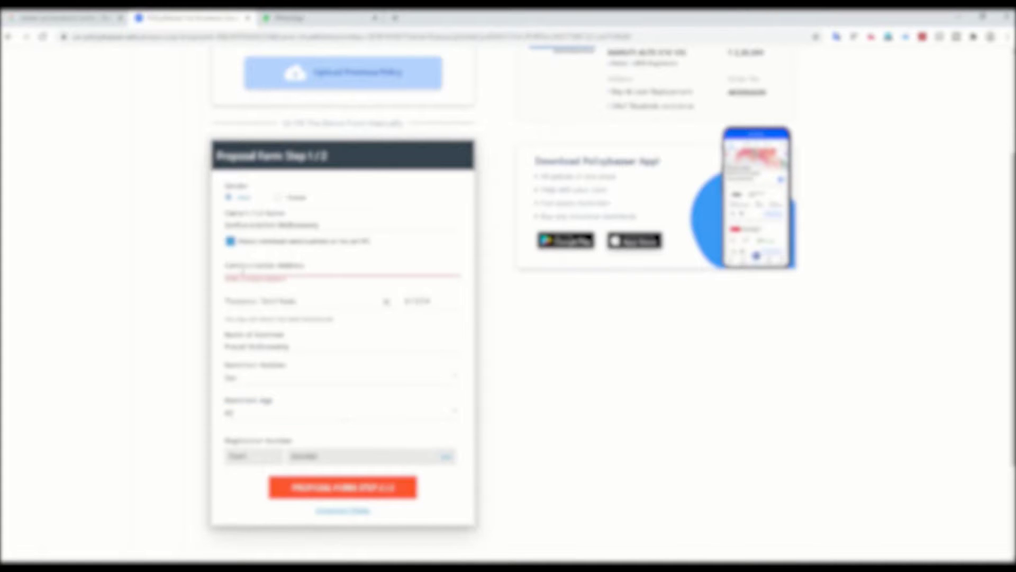
click(242, 269)
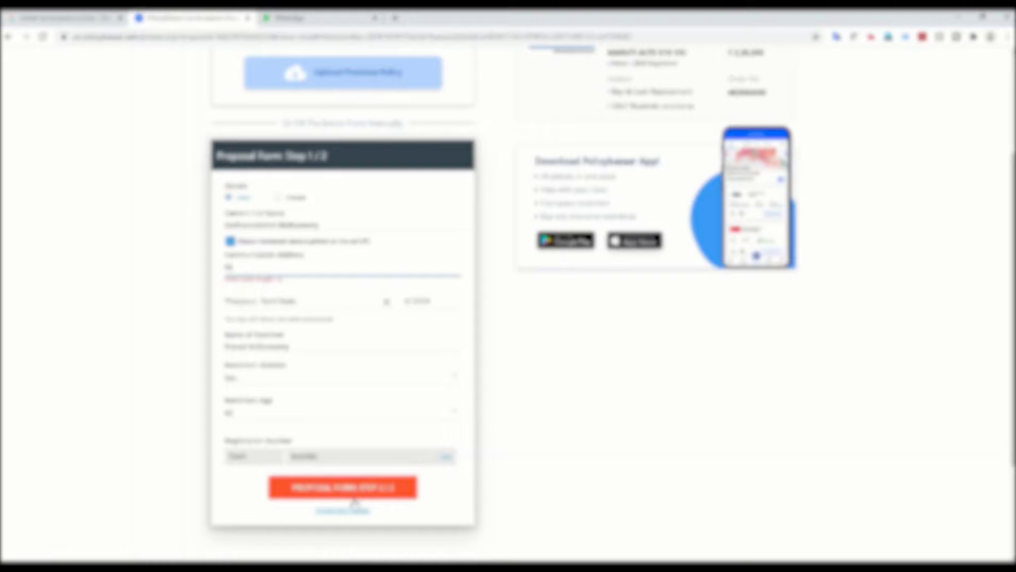
click(358, 495)
text(ard)
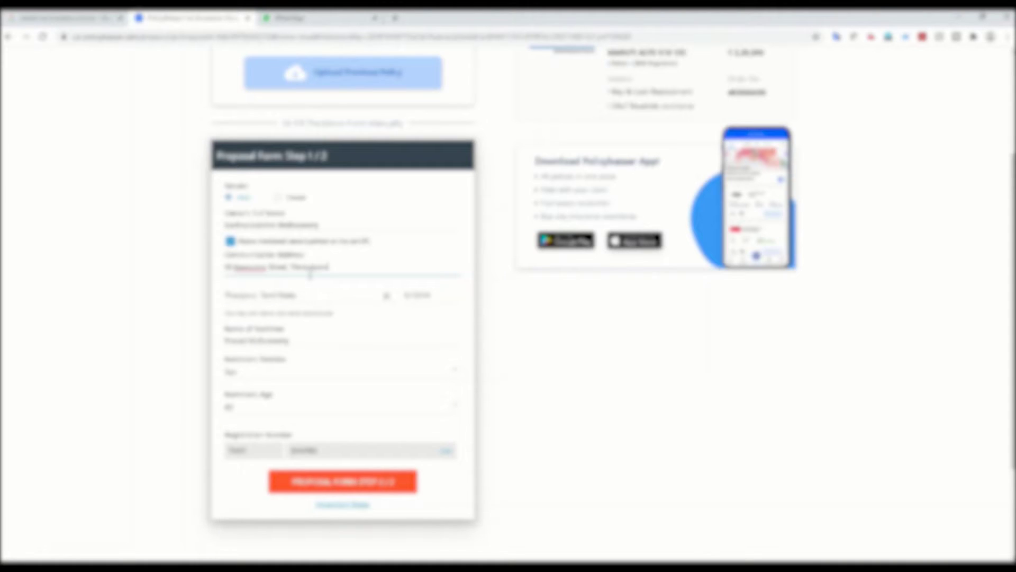
click(336, 491)
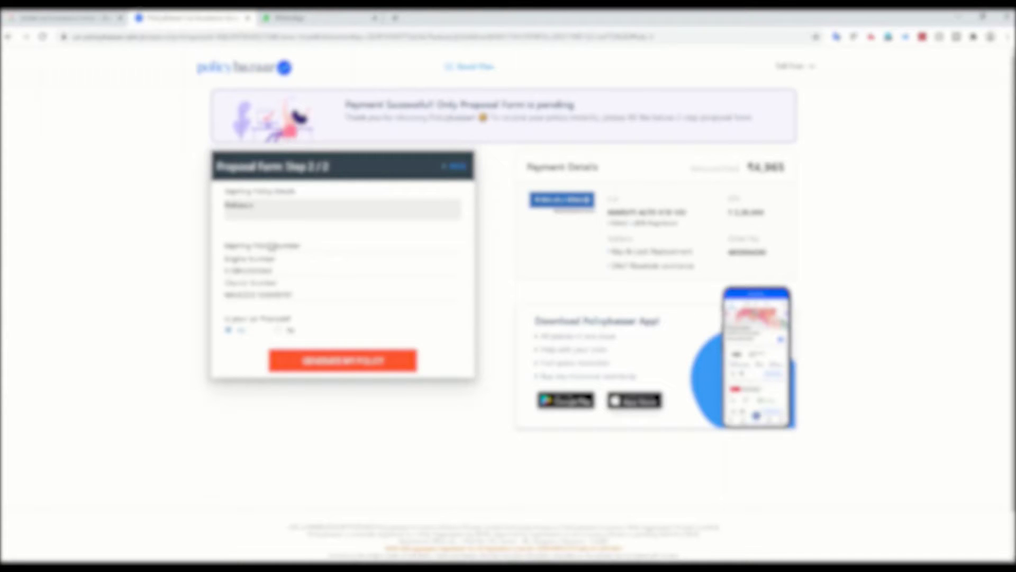
Enter the expiring policy number in the second part of the proposal form and generate the policy
click(266, 245)
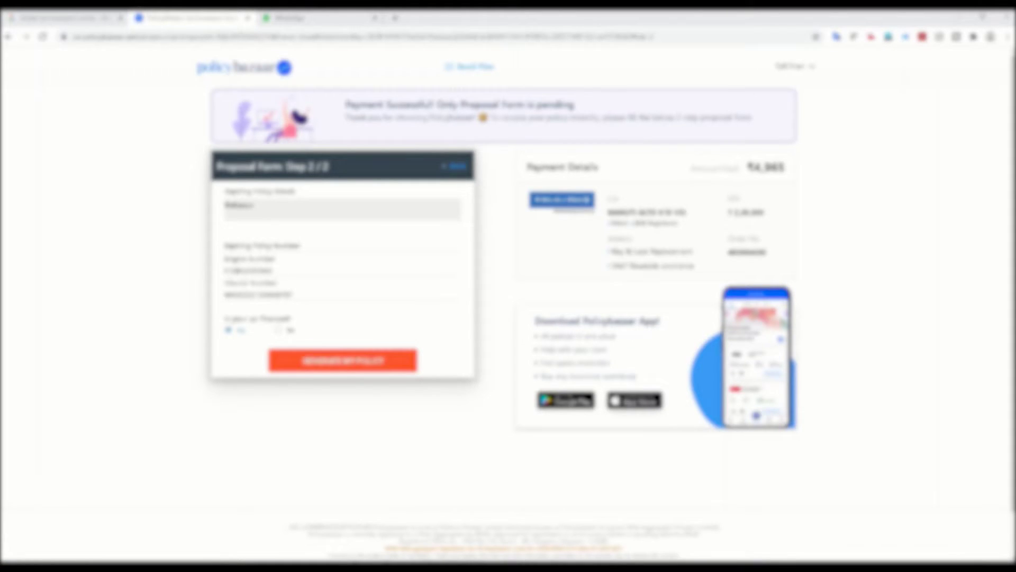
click(257, 244)
key(ctrl+v)
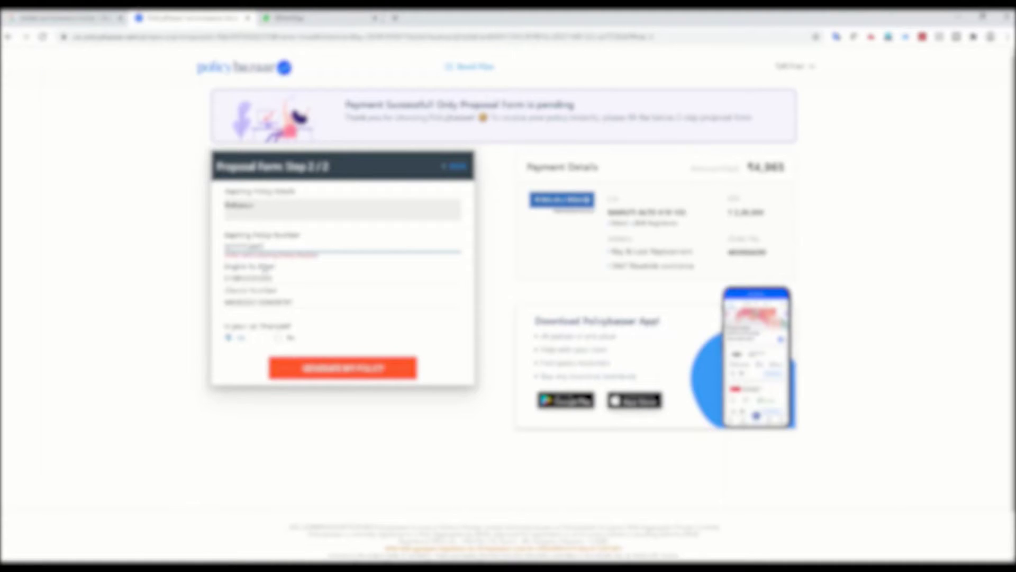
click(284, 280)
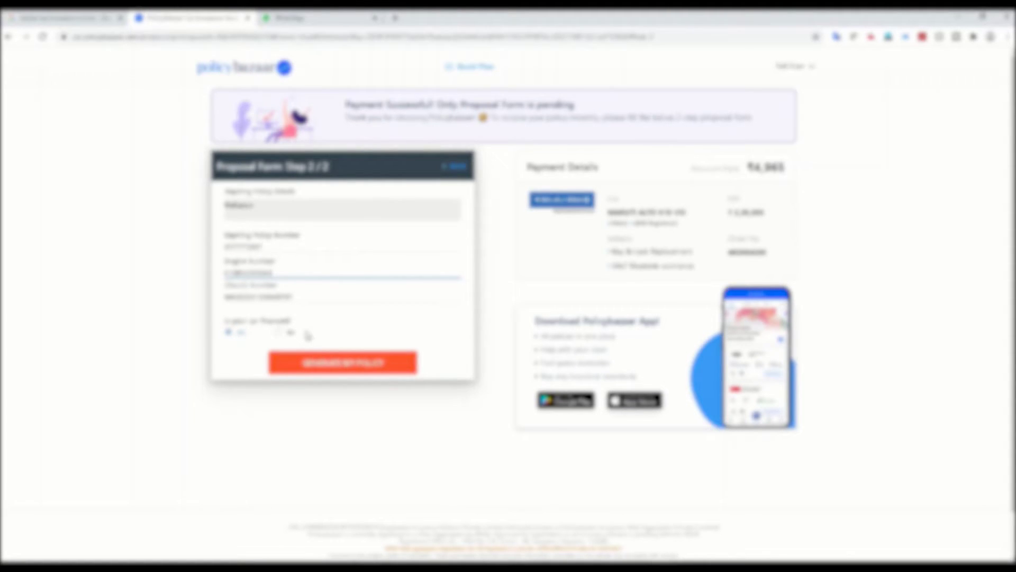
click(342, 371)
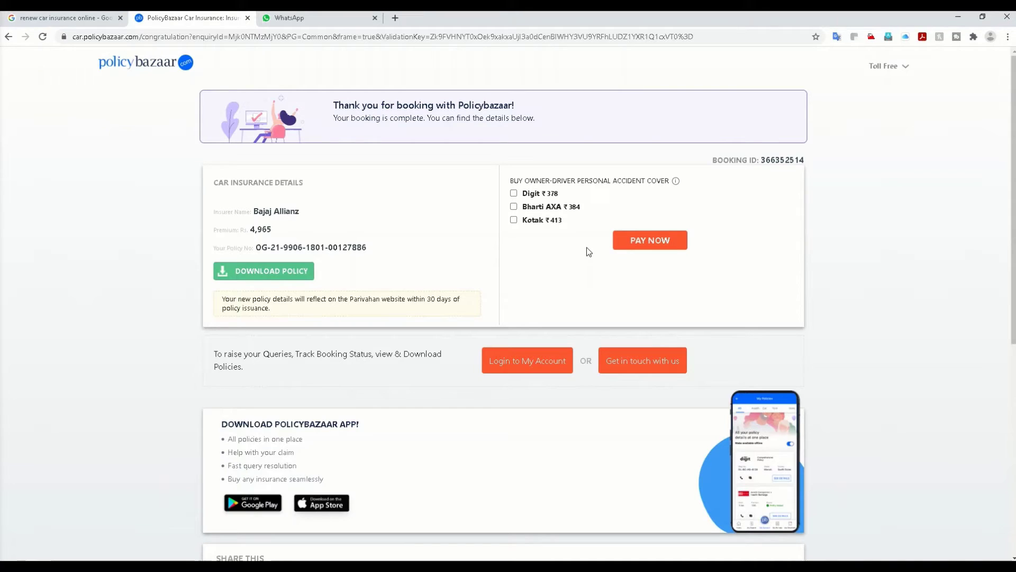
Download the issued policy document to the Desktop and return to the booking confirmation page
scroll(538, 265, down, 2)
scroll(269, 304, up, 2)
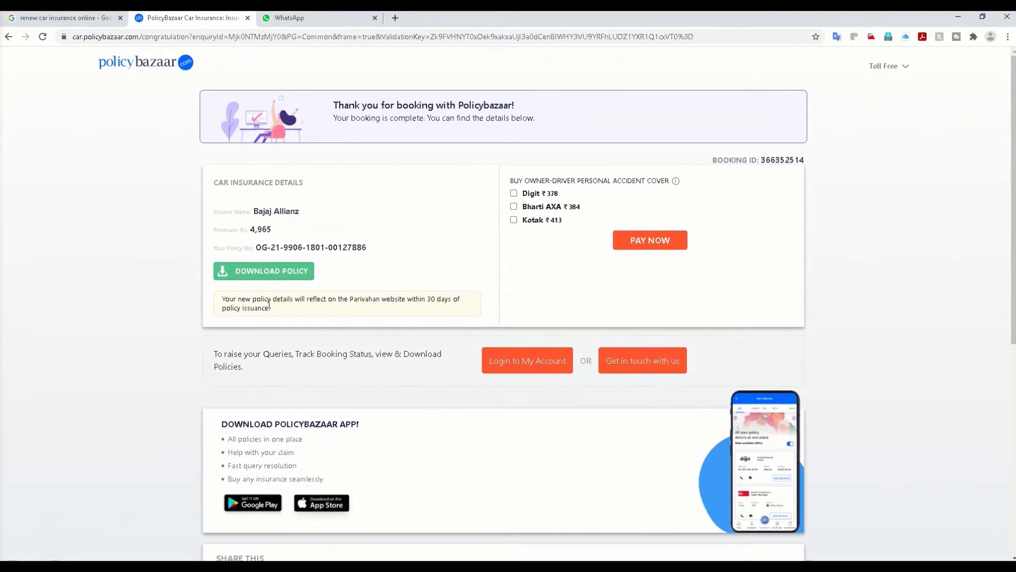
click(267, 274)
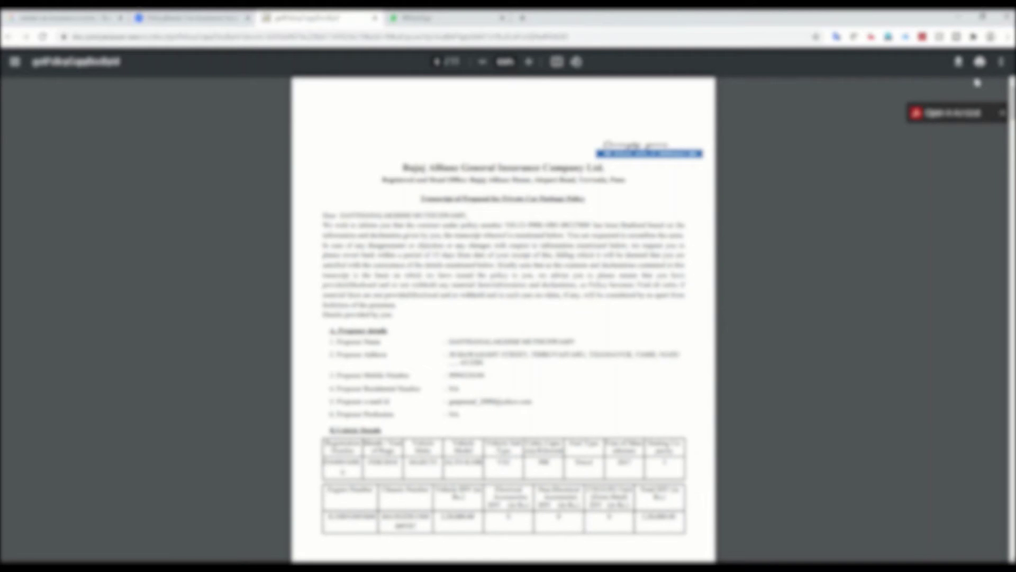
click(959, 64)
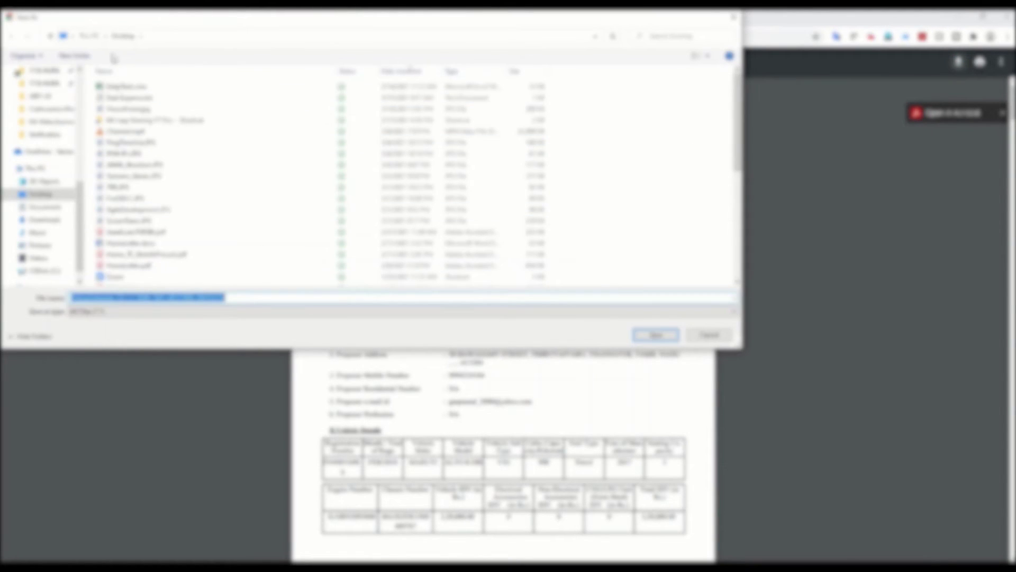
click(644, 335)
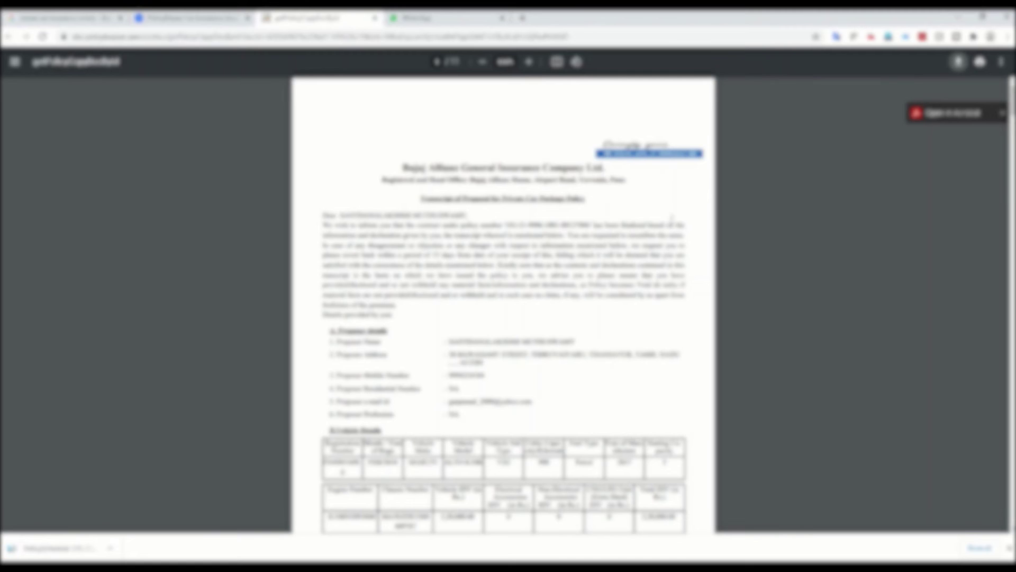
click(191, 18)
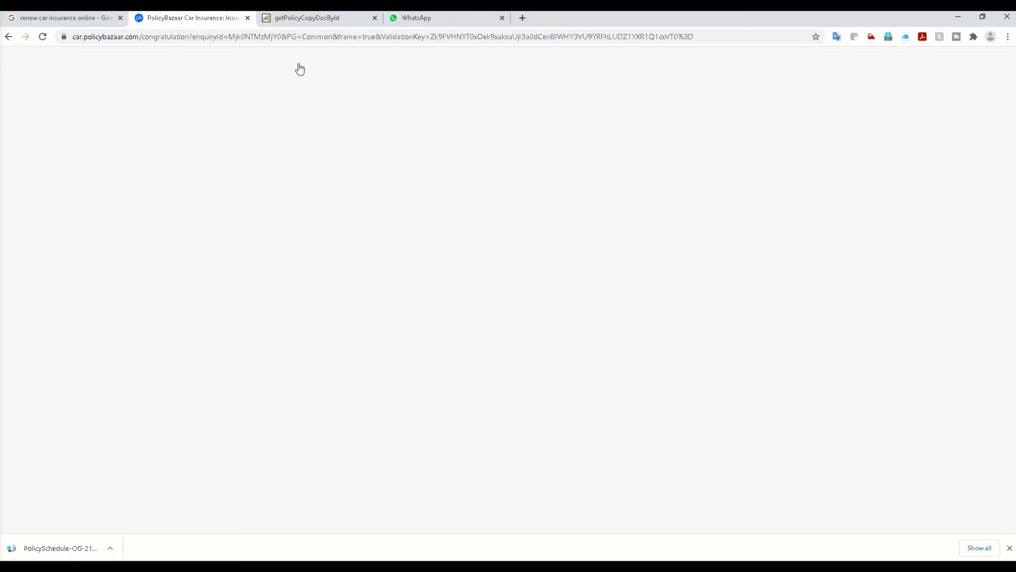